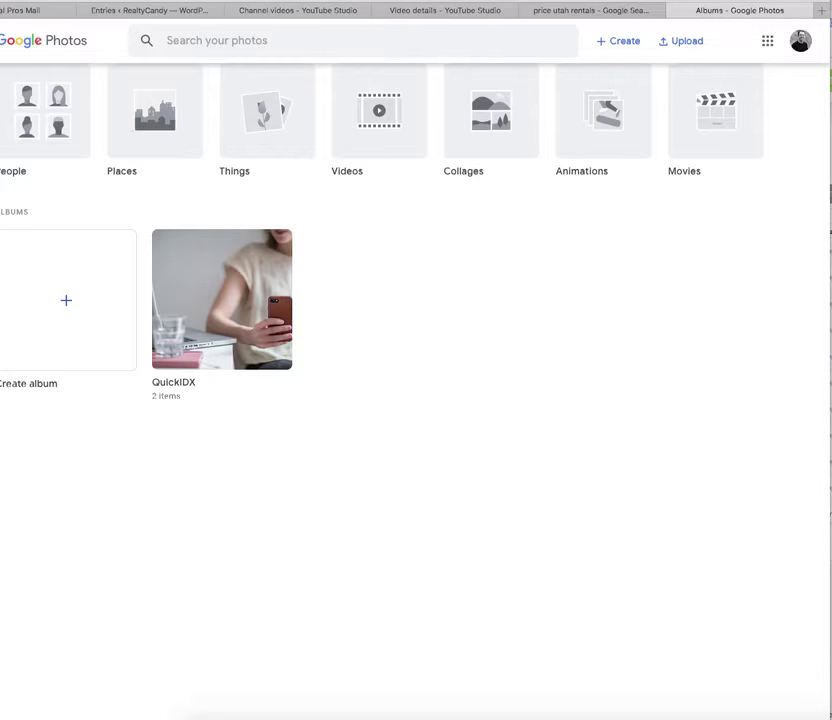
- Create a new Google Photos album titled "New QuickIDX Website"
{"action": "left_click_drag", "start_coordinate": [0, 413], "coordinate": [12, 413]}
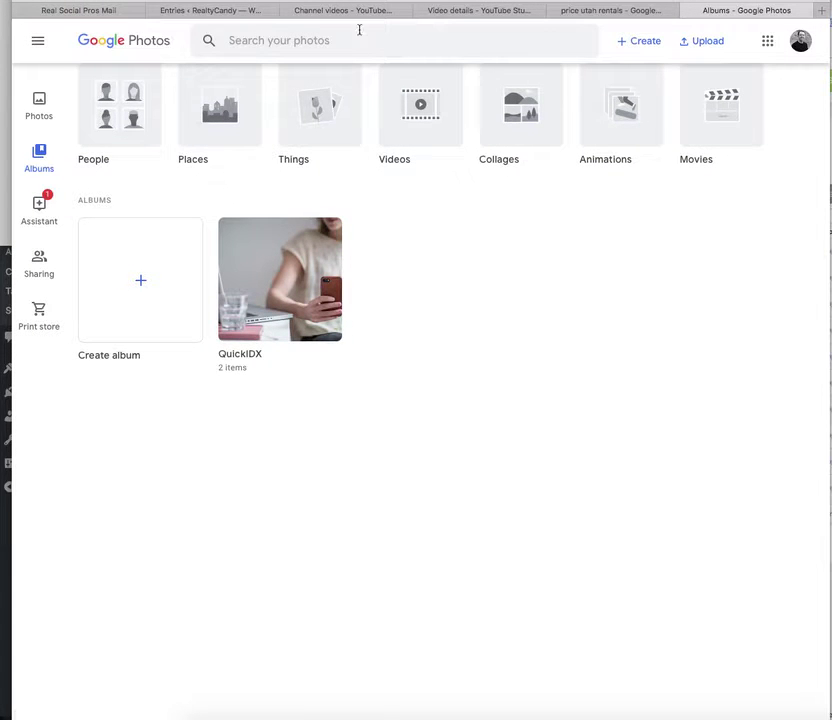
{"action": "mouse_move", "coordinate": [208, 5]}
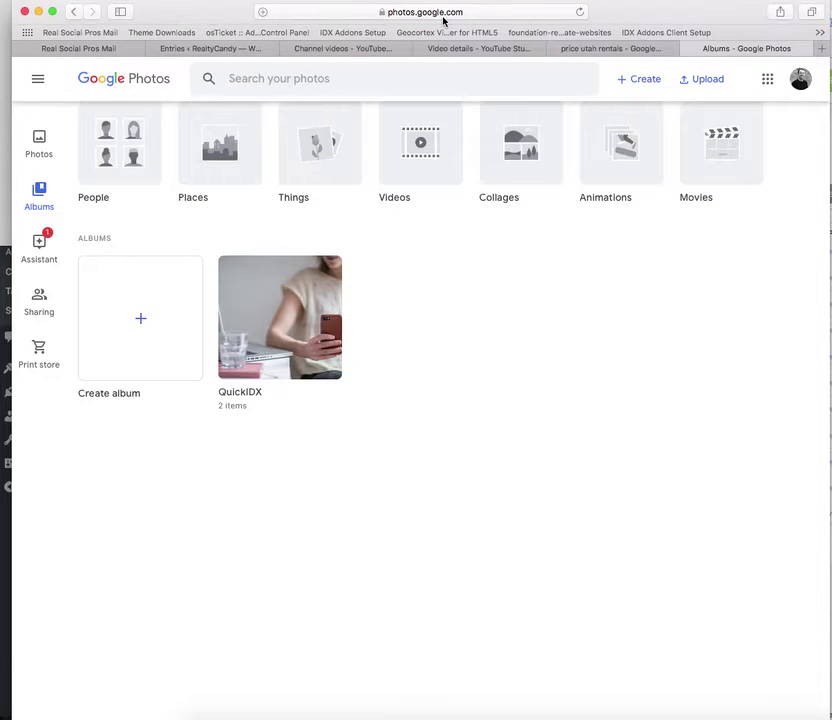
{"action": "left_click", "coordinate": [141, 324]}
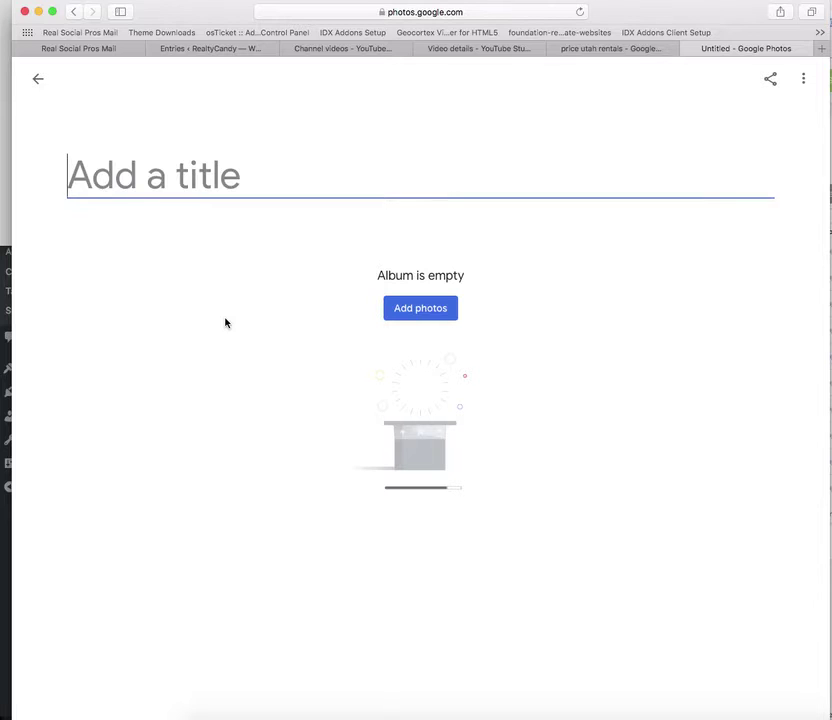
{"action": "type", "text": "New "}
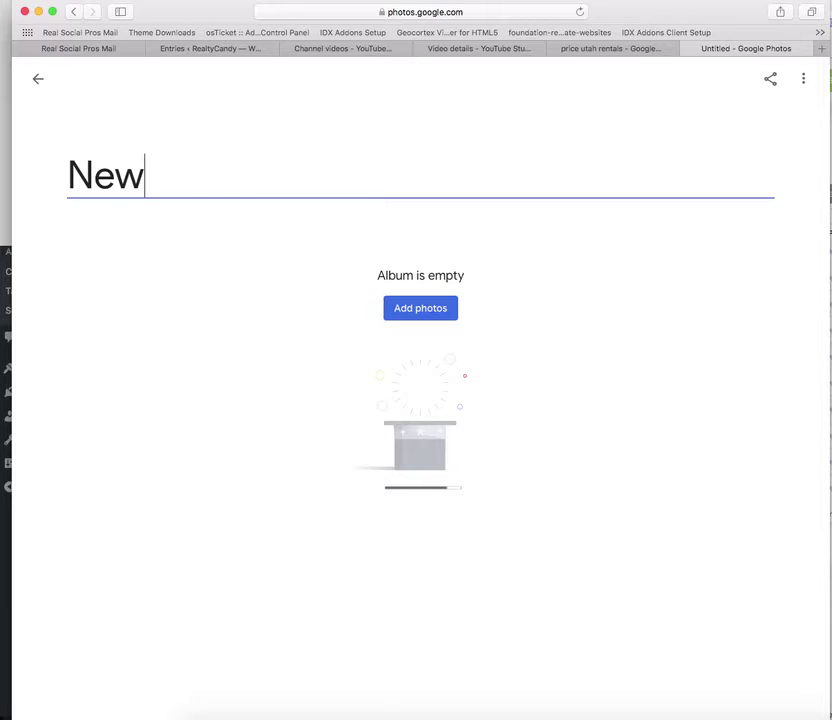
{"action": "type", "text": "Web"}
{"action": "key", "text": "BackSpace"}
{"action": "key", "text": "BackSpace"}
{"action": "key", "text": "BackSpace"}
{"action": "type", "text": "QuickIDX"}
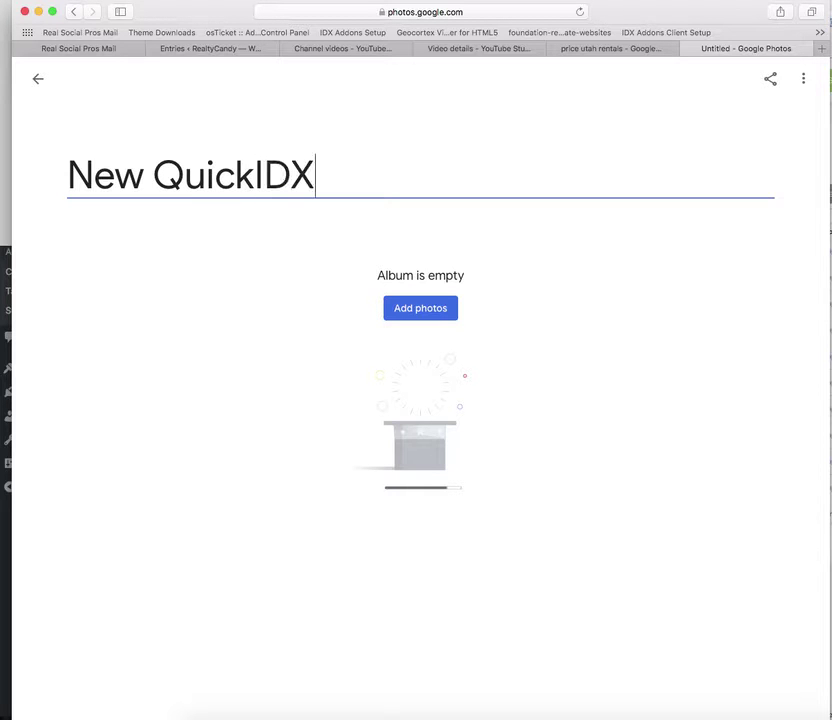
{"action": "type", "text": " Website"}
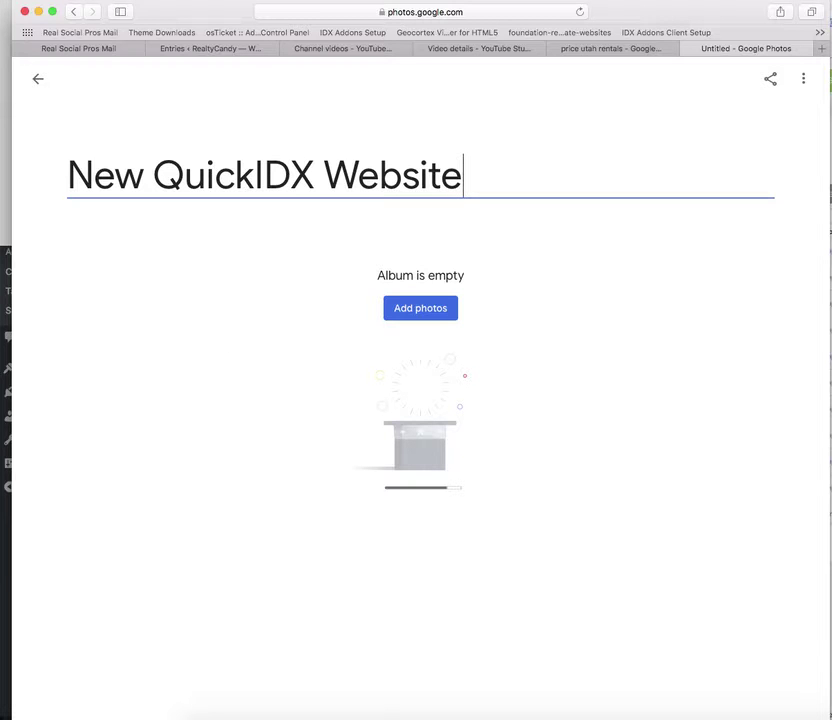
- Upload intropic.jpg from the computer's TempStuff folder to the album and dismiss the desktop uploader suggestion
{"action": "left_click", "coordinate": [418, 310]}
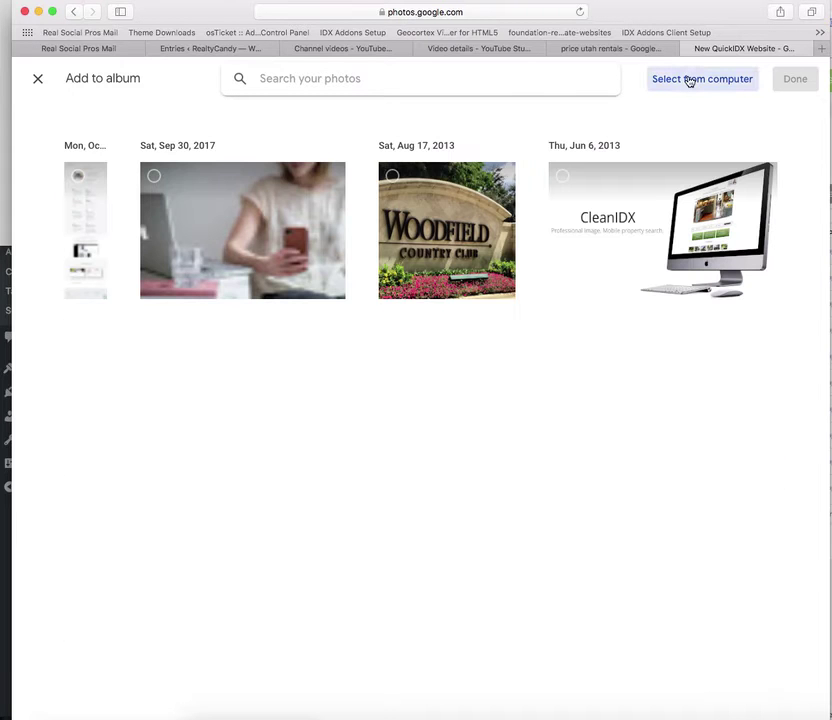
{"action": "left_click", "coordinate": [689, 81]}
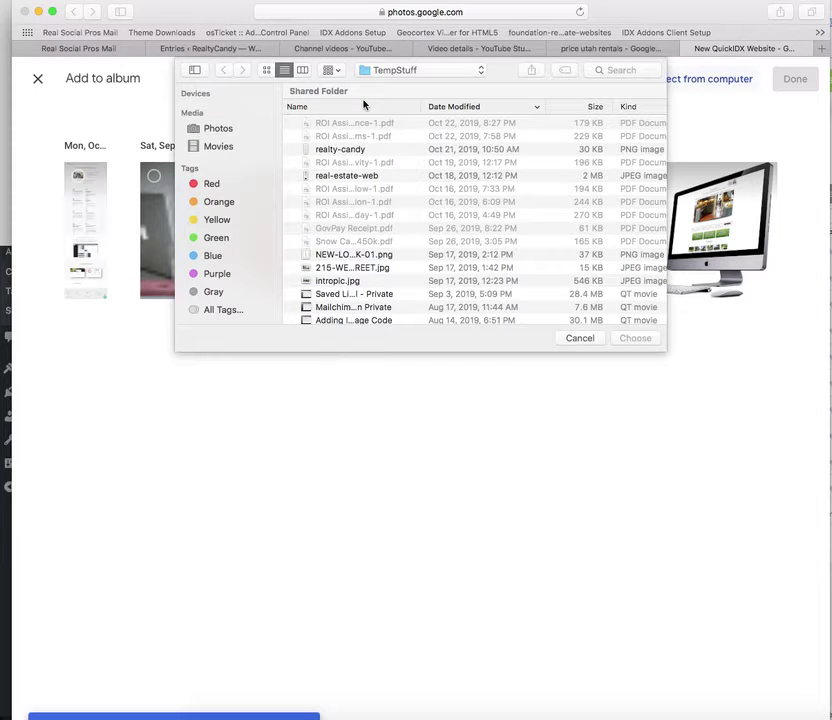
{"action": "scroll", "coordinate": [369, 163], "scroll_direction": "down", "scroll_amount": 5}
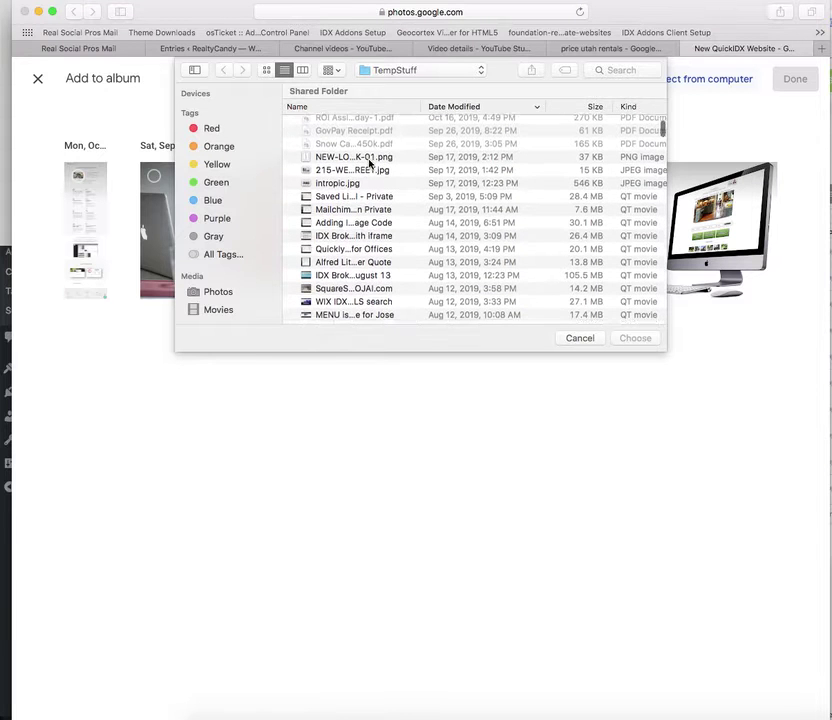
{"action": "scroll", "coordinate": [369, 163], "scroll_direction": "down", "scroll_amount": 2}
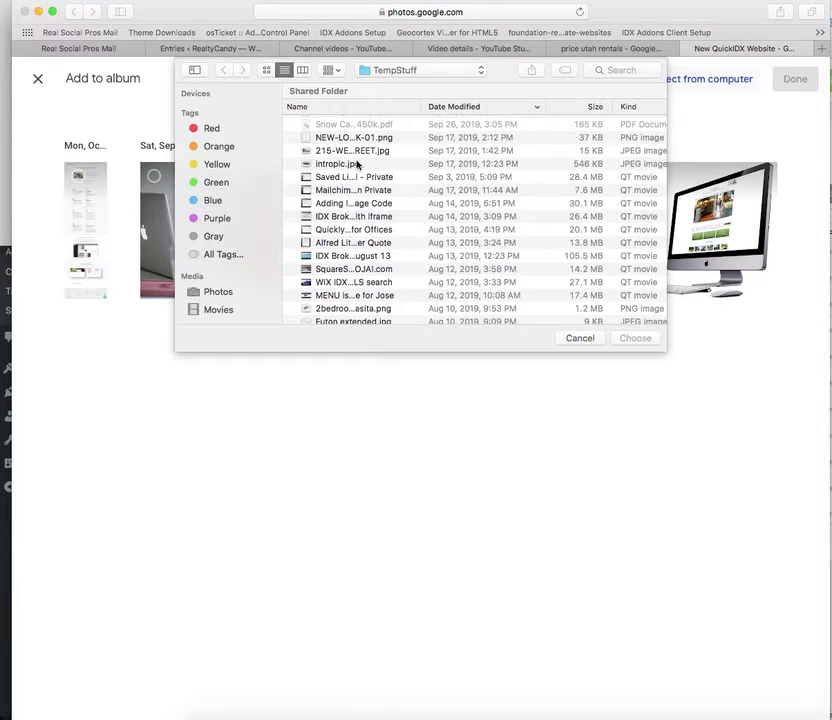
{"action": "left_click", "coordinate": [347, 164]}
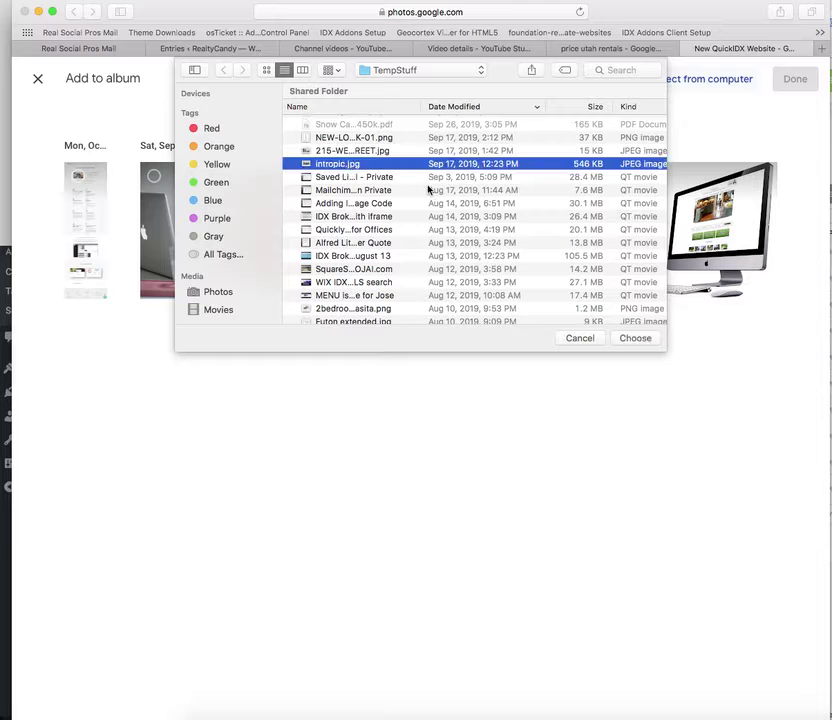
{"action": "left_click", "coordinate": [638, 339]}
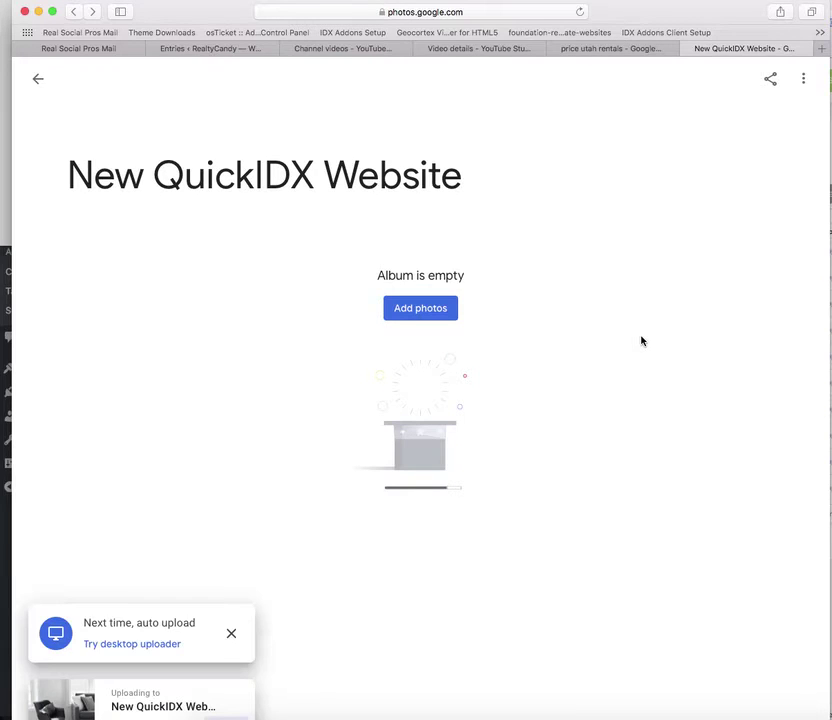
{"action": "left_click", "coordinate": [231, 633]}
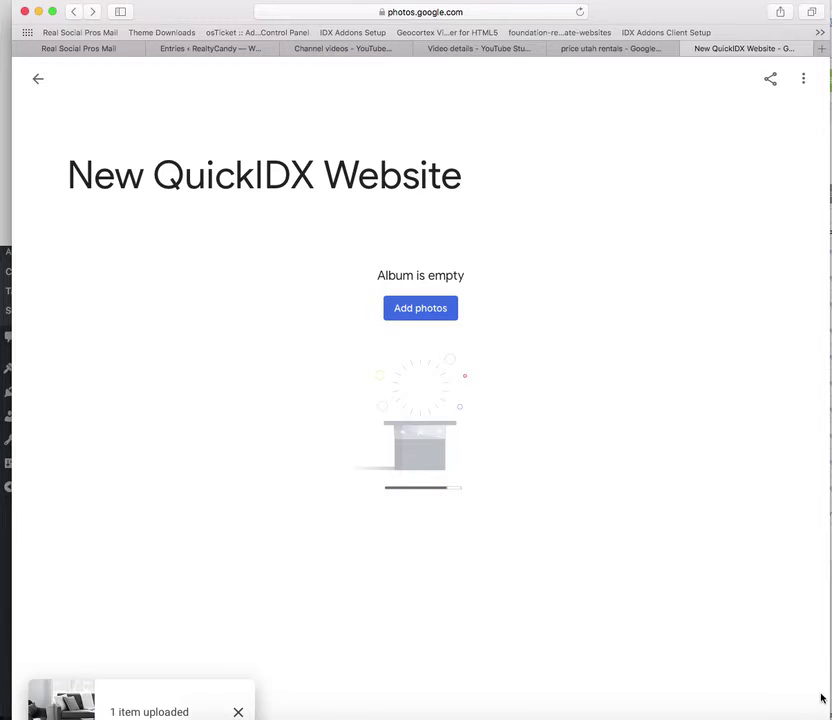
- Open the uploaded living room photo from the album and copy its image address
{"action": "left_click_drag", "start_coordinate": [663, 12], "coordinate": [675, 0]}
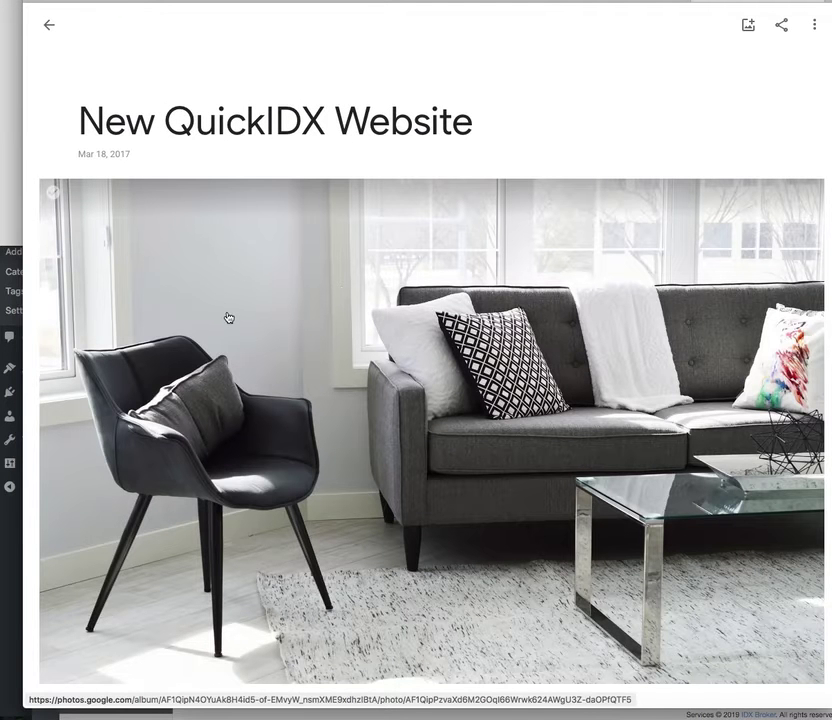
{"action": "left_click", "coordinate": [343, 254]}
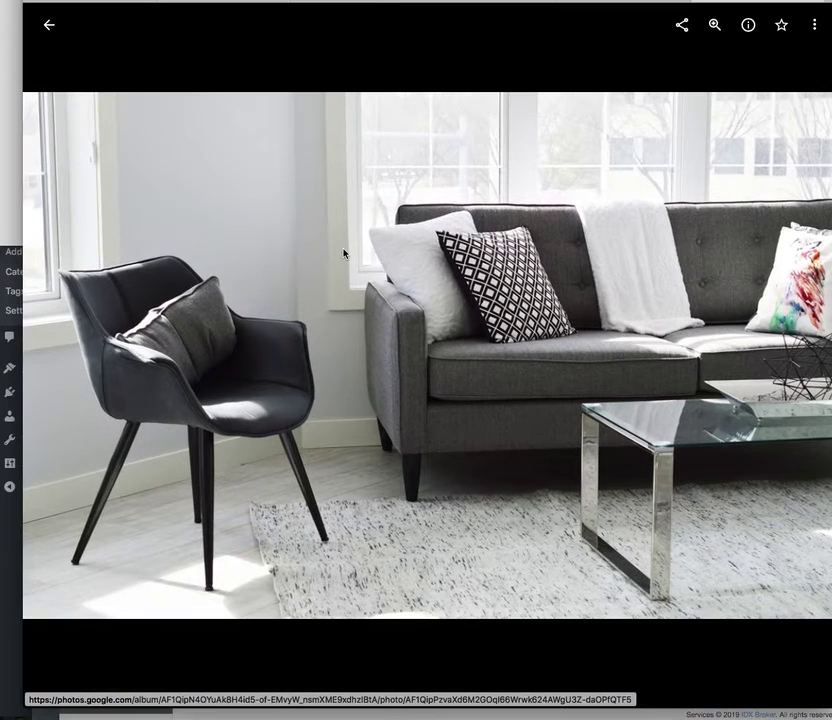
{"action": "right_click", "coordinate": [304, 221]}
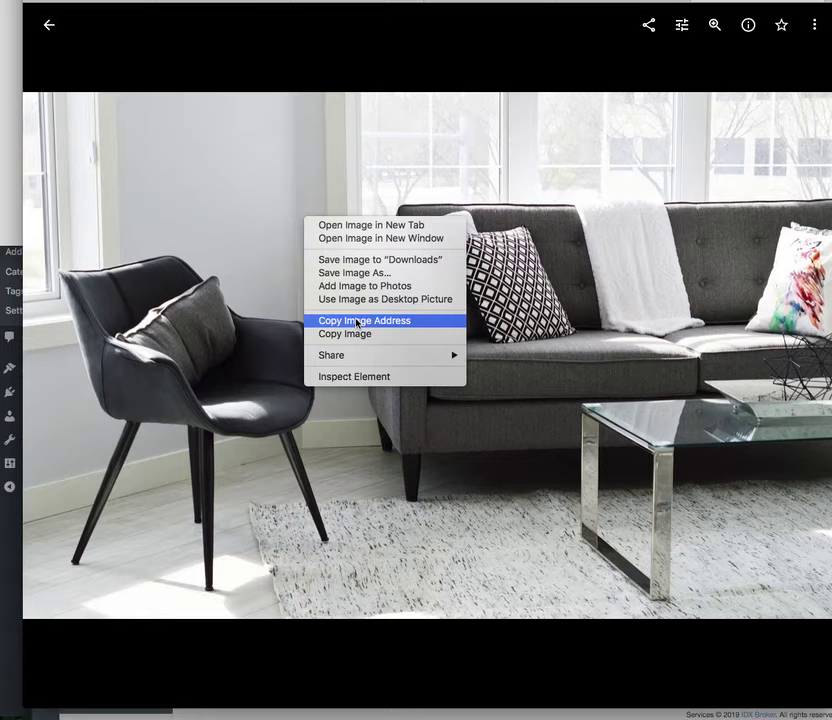
{"action": "left_click", "coordinate": [357, 321]}
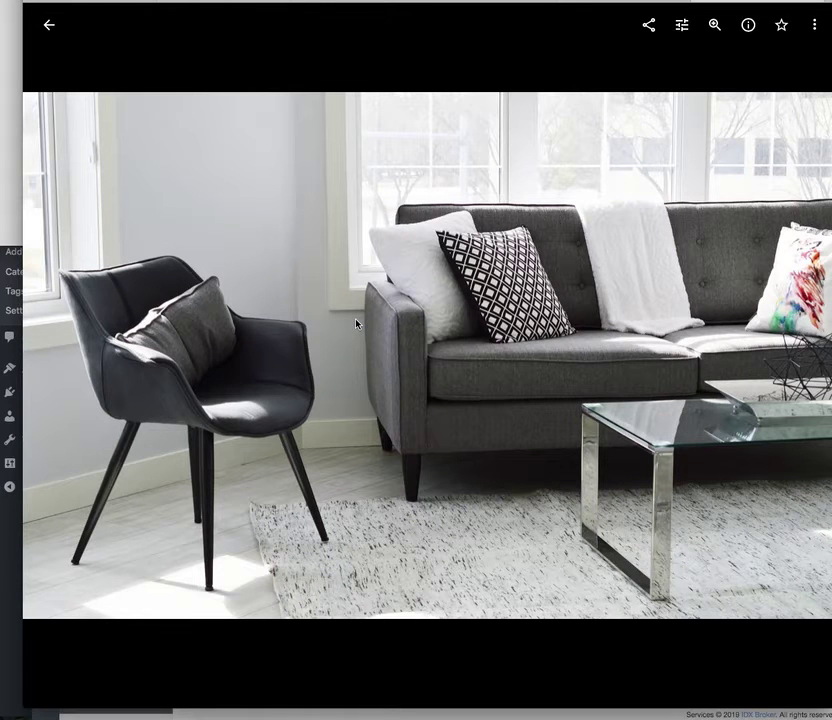
- Switch to Chrome and bring up the IDX Broker saved link's edit page
{"action": "key", "text": "super+Tab"}
{"action": "key", "text": "super+Tab"}
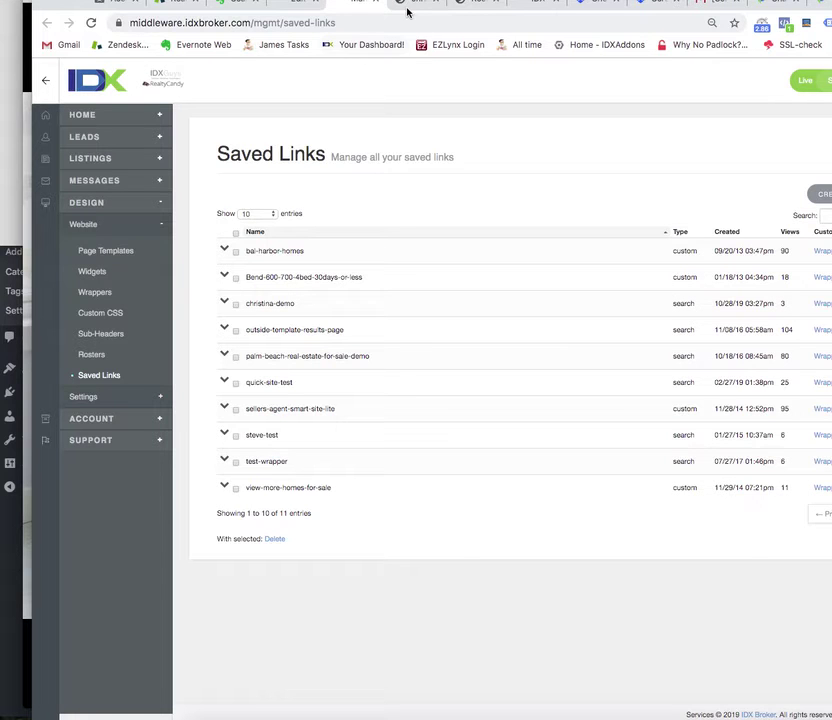
{"action": "left_click", "coordinate": [410, 5]}
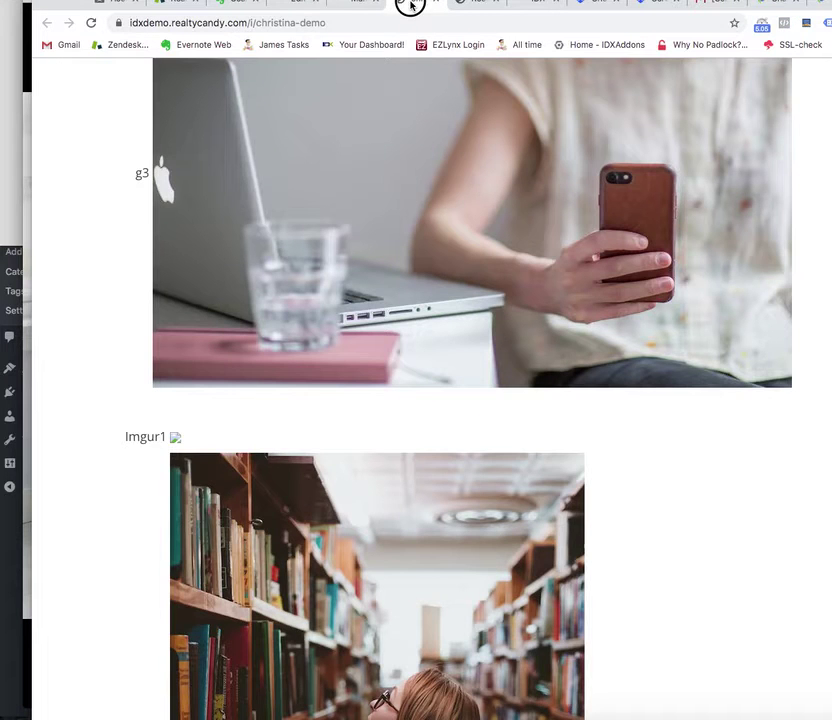
{"action": "left_click", "coordinate": [296, 5]}
{"action": "key", "text": "ctrl+v"}
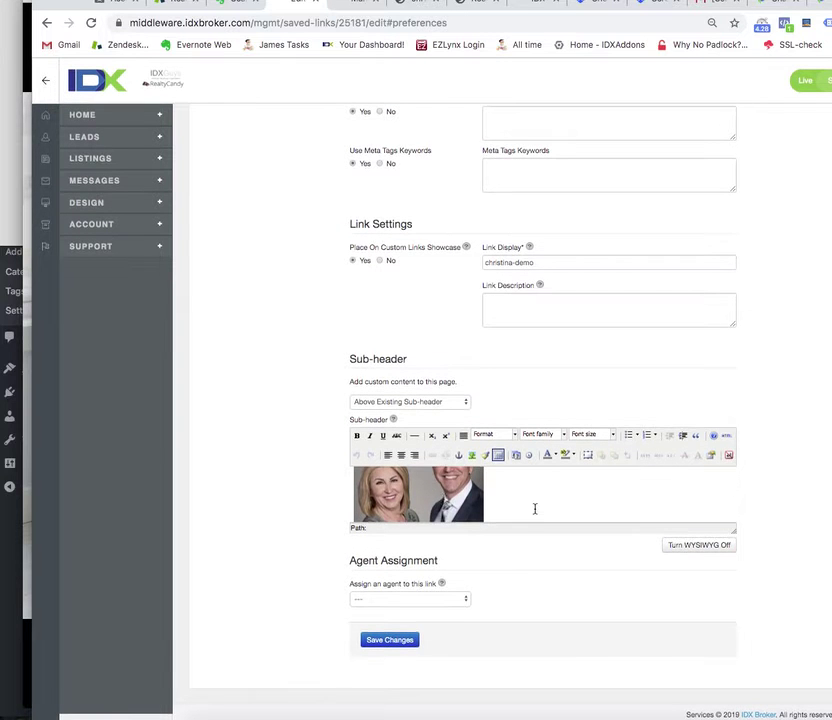
- Add the line "Test Google Photos" below the imgur2 image at the end of the saved link's sub-header
{"action": "scroll", "coordinate": [535, 508], "scroll_direction": "down", "scroll_amount": 5}
{"action": "scroll", "coordinate": [535, 508], "scroll_direction": "down", "scroll_amount": 1}
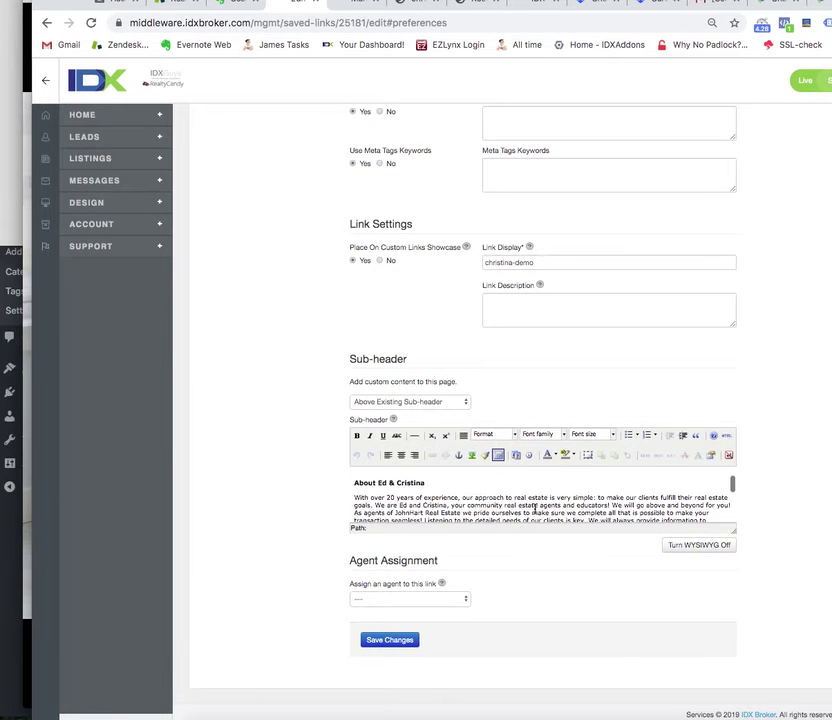
{"action": "scroll", "coordinate": [535, 508], "scroll_direction": "up", "scroll_amount": 6}
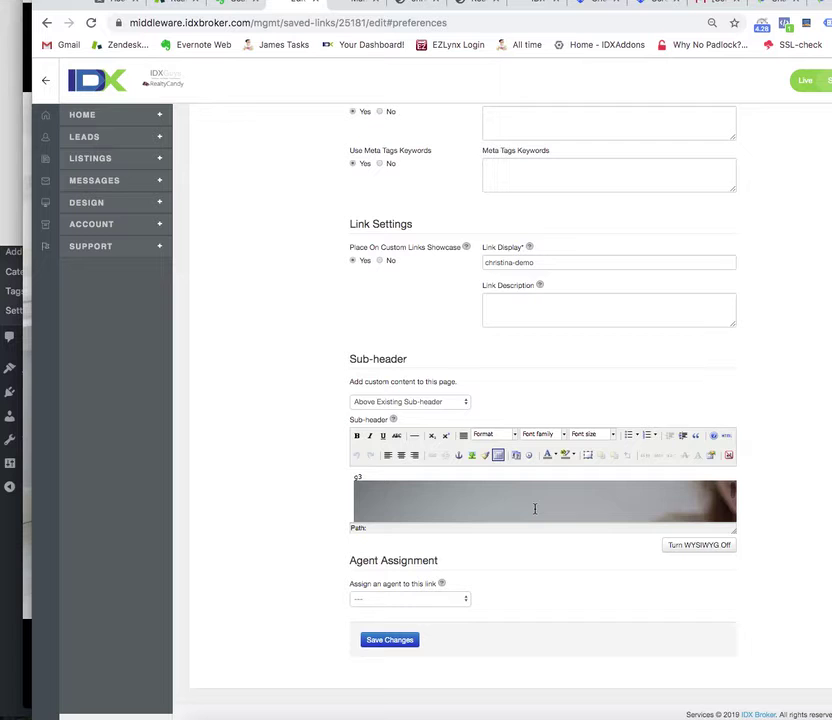
{"action": "scroll", "coordinate": [535, 508], "scroll_direction": "down", "scroll_amount": 5}
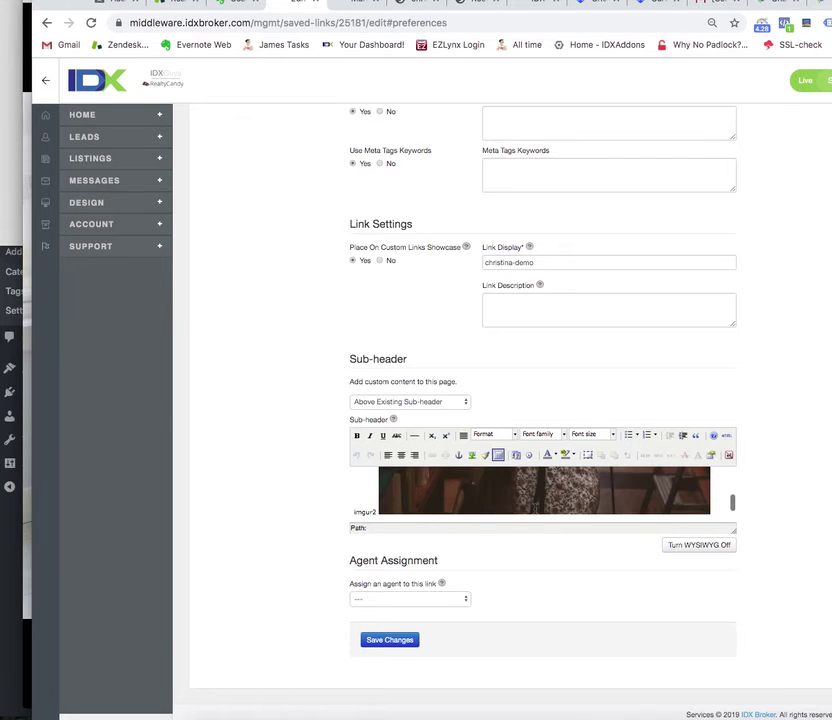
{"action": "left_click", "coordinate": [723, 509]}
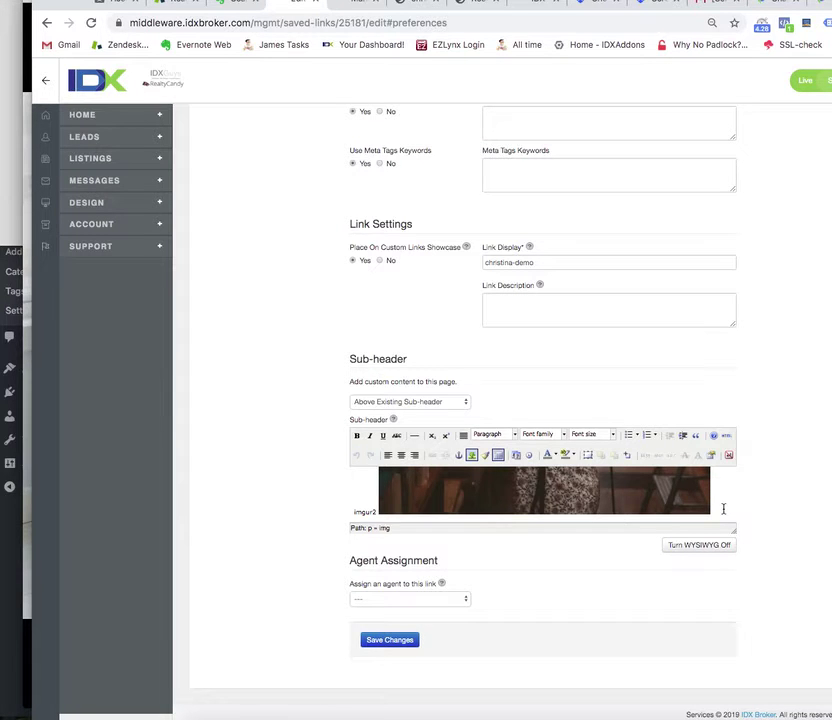
{"action": "key", "text": "Return"}
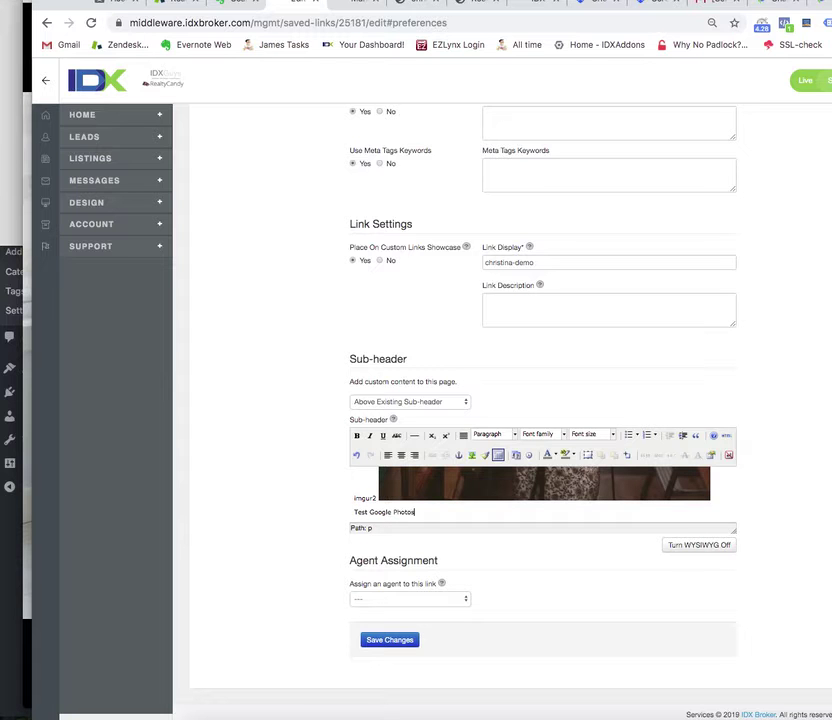
- Insert an image from the copied Google Photos address after the new line, without a description, and save the saved link's changes
{"action": "left_click", "coordinate": [471, 456]}
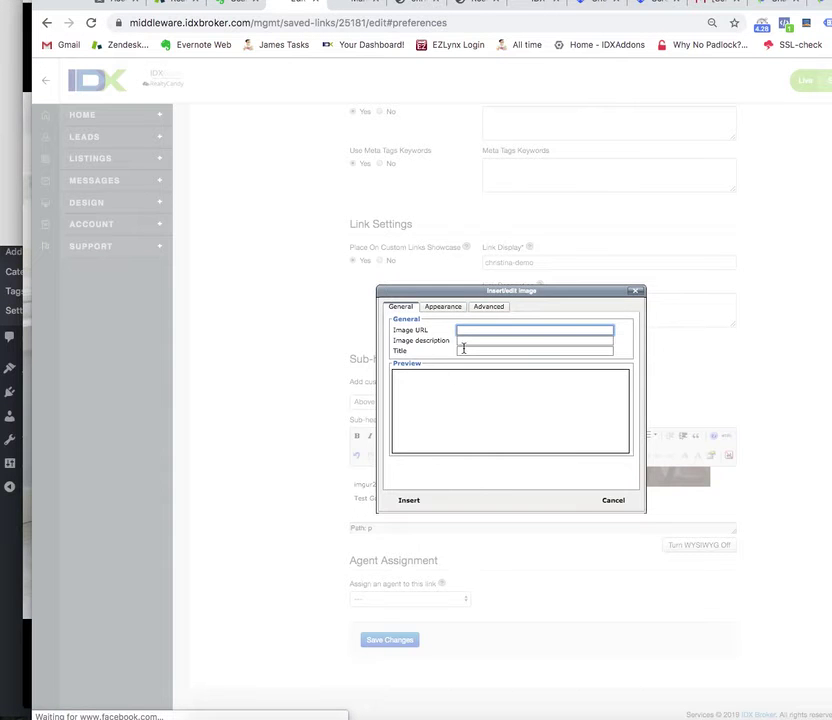
{"action": "key", "text": "ctrl+v"}
{"action": "left_click", "coordinate": [409, 501]}
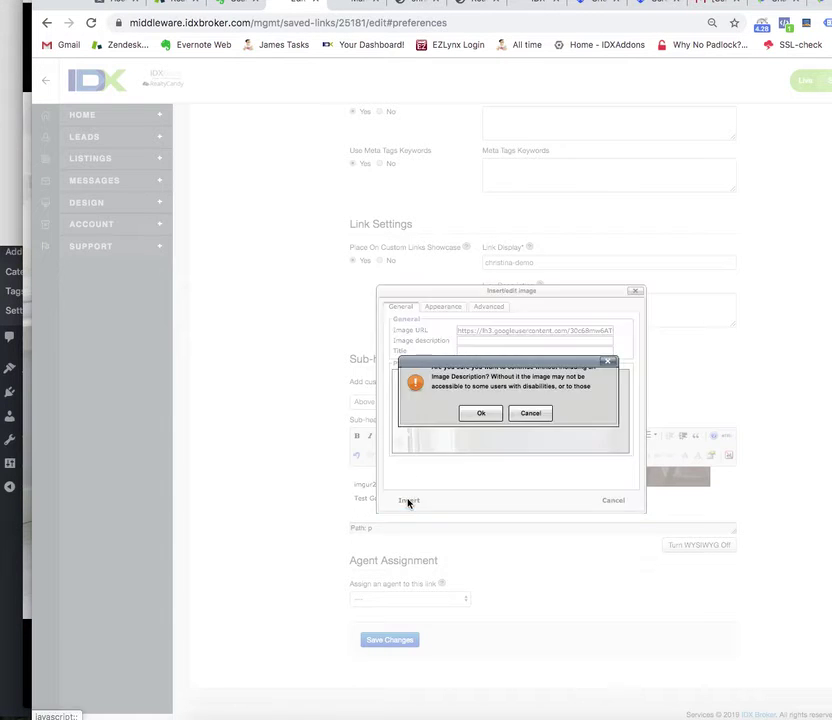
{"action": "left_click", "coordinate": [481, 418]}
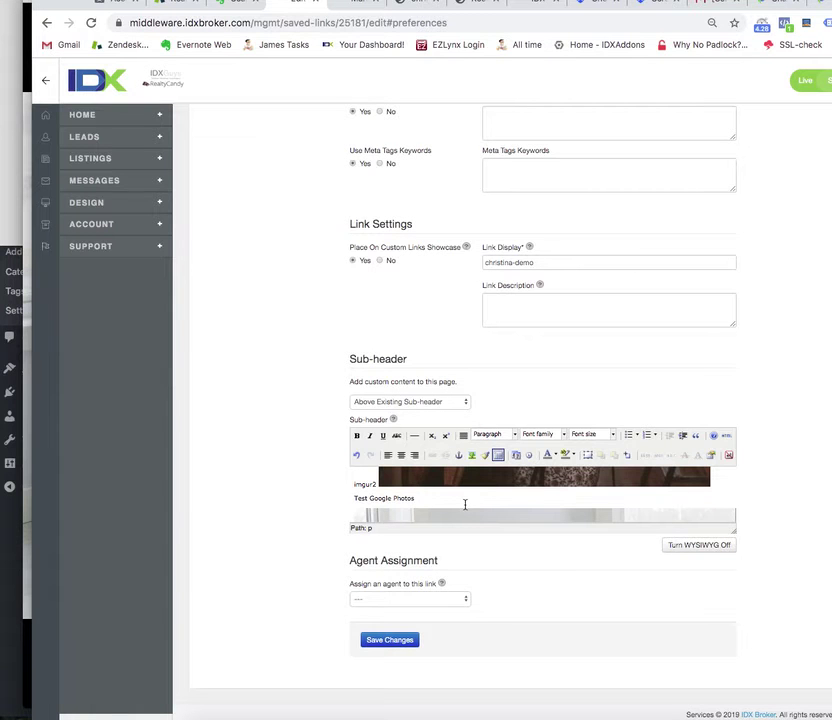
{"action": "left_click", "coordinate": [388, 640]}
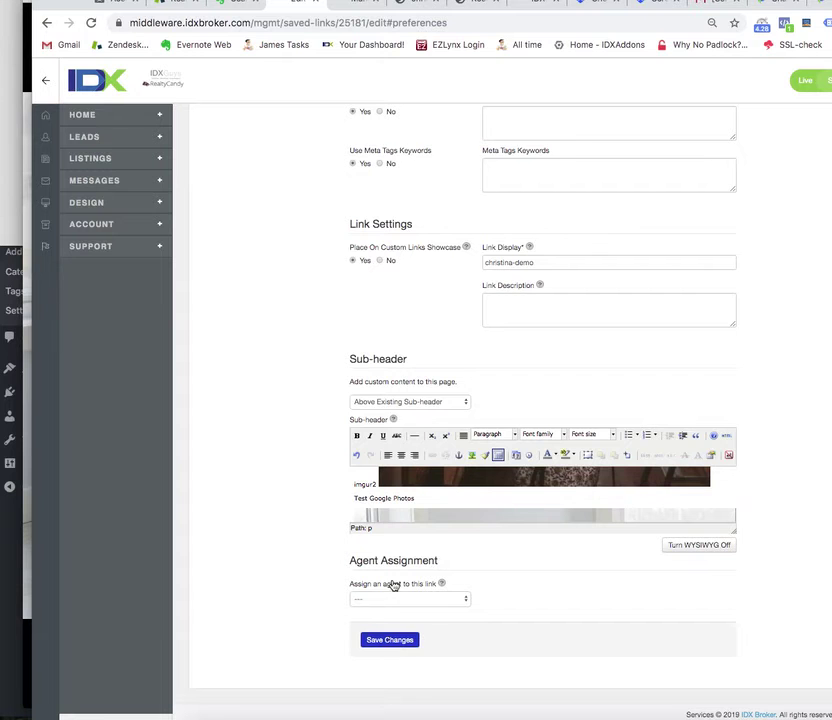
- Reload the saved link's live demo page and examine the image under "Test Google Photos"
{"action": "left_click", "coordinate": [416, 6]}
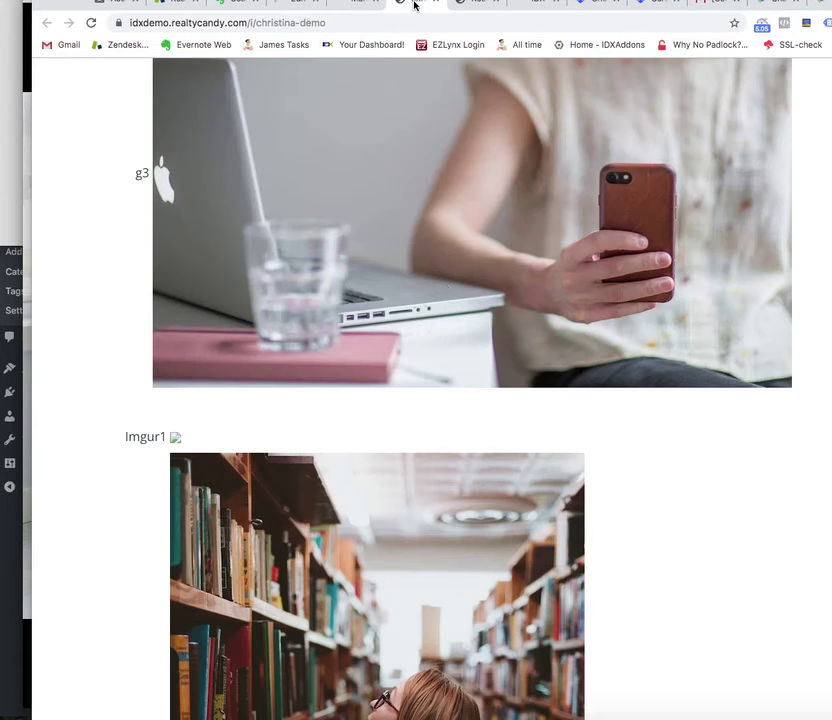
{"action": "key", "text": "super+r"}
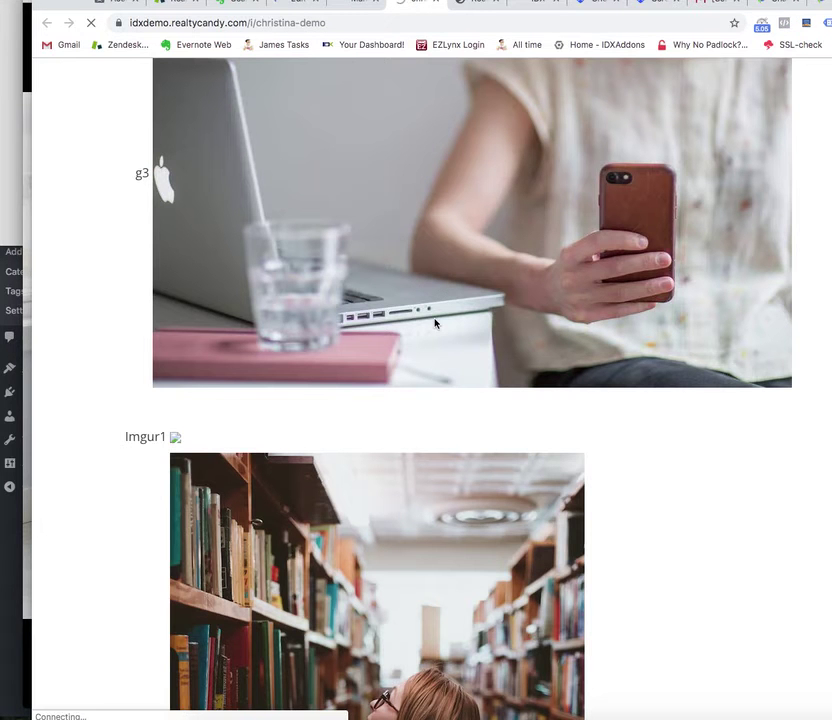
{"action": "left_click", "coordinate": [200, 23]}
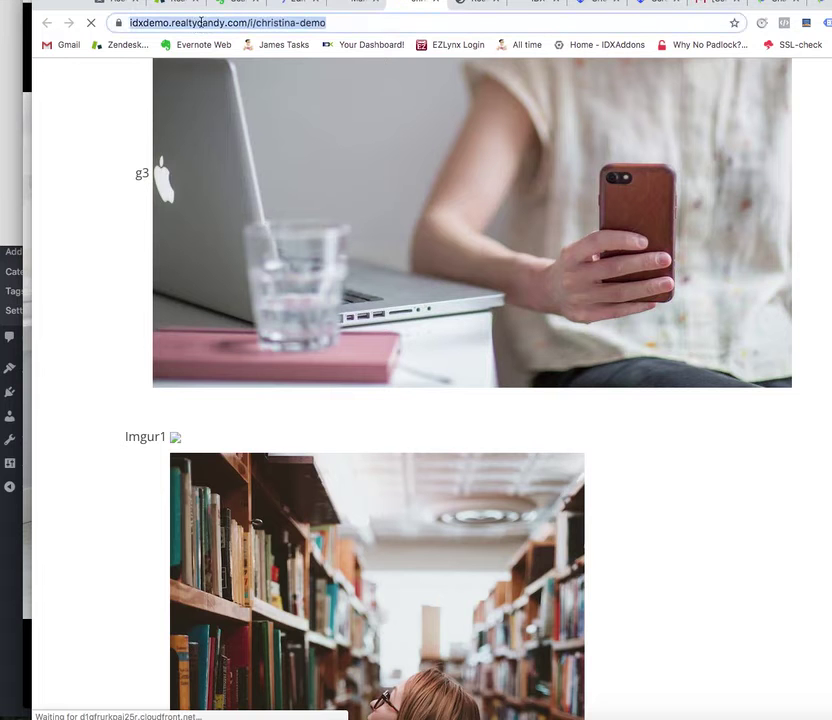
{"action": "left_click", "coordinate": [201, 24]}
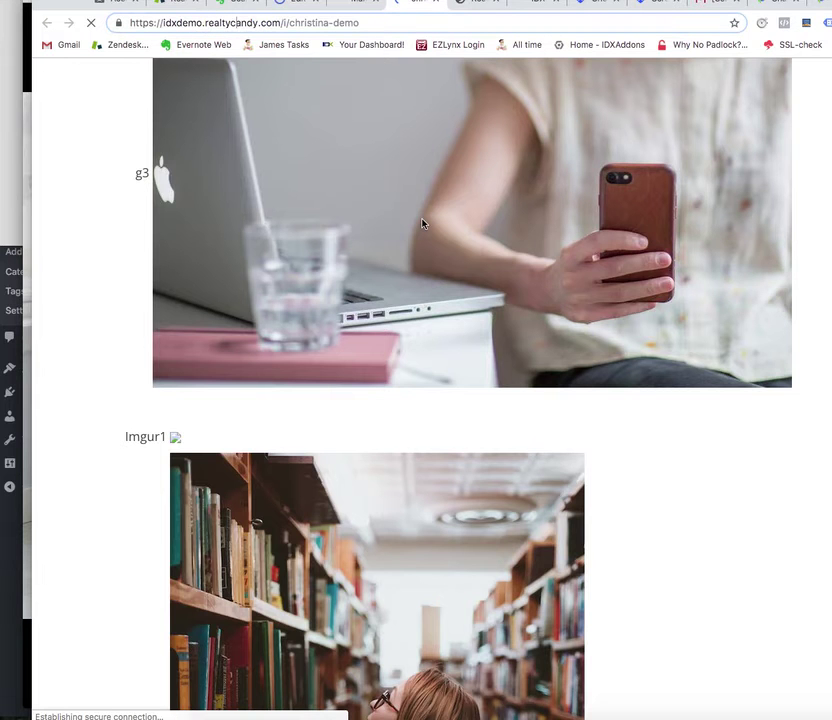
{"action": "scroll", "coordinate": [422, 224], "scroll_direction": "up", "scroll_amount": 1}
{"action": "scroll", "coordinate": [422, 224], "scroll_direction": "down", "scroll_amount": 5}
{"action": "scroll", "coordinate": [422, 224], "scroll_direction": "down", "scroll_amount": 3}
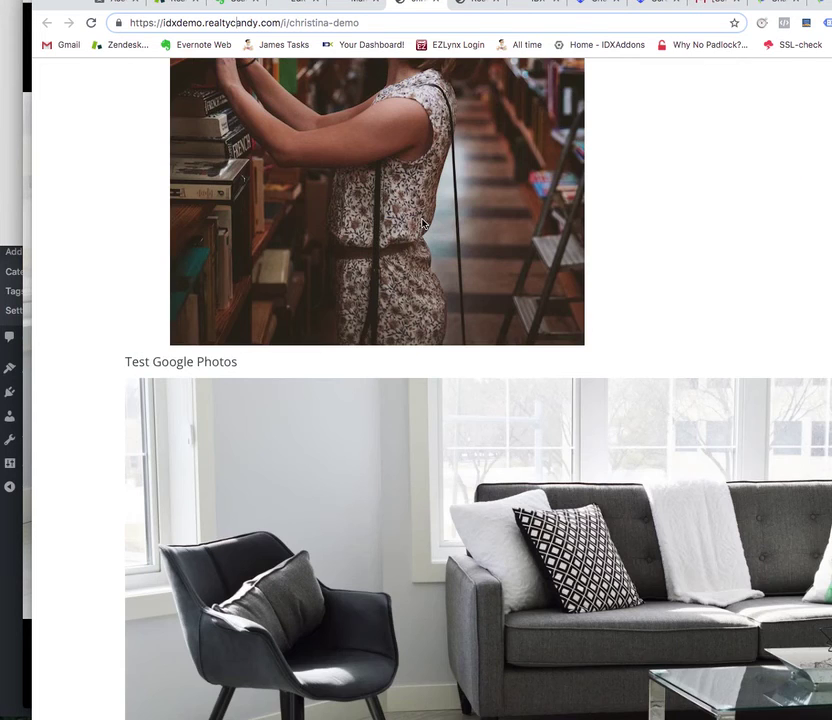
{"action": "scroll", "coordinate": [422, 224], "scroll_direction": "down", "scroll_amount": 3}
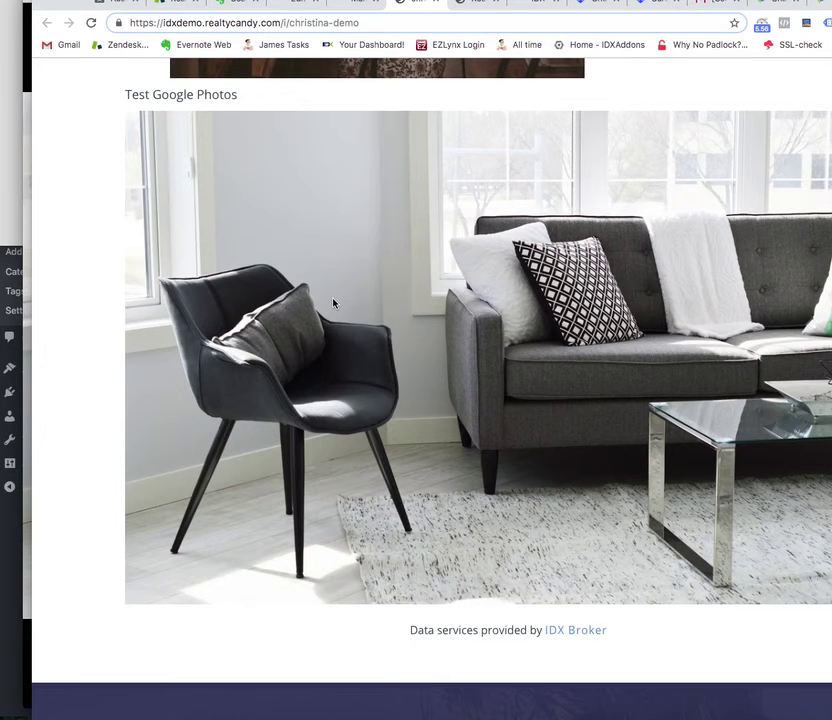
- Switch to Safari and open the imgur.com upload page
{"action": "key", "text": "super+Tab"}
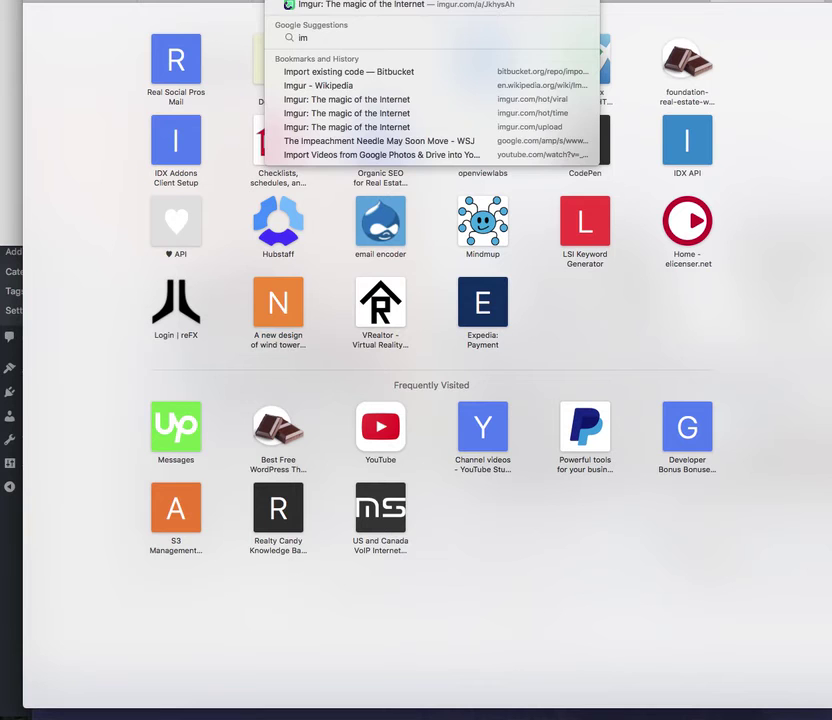
{"action": "key", "text": "Return"}
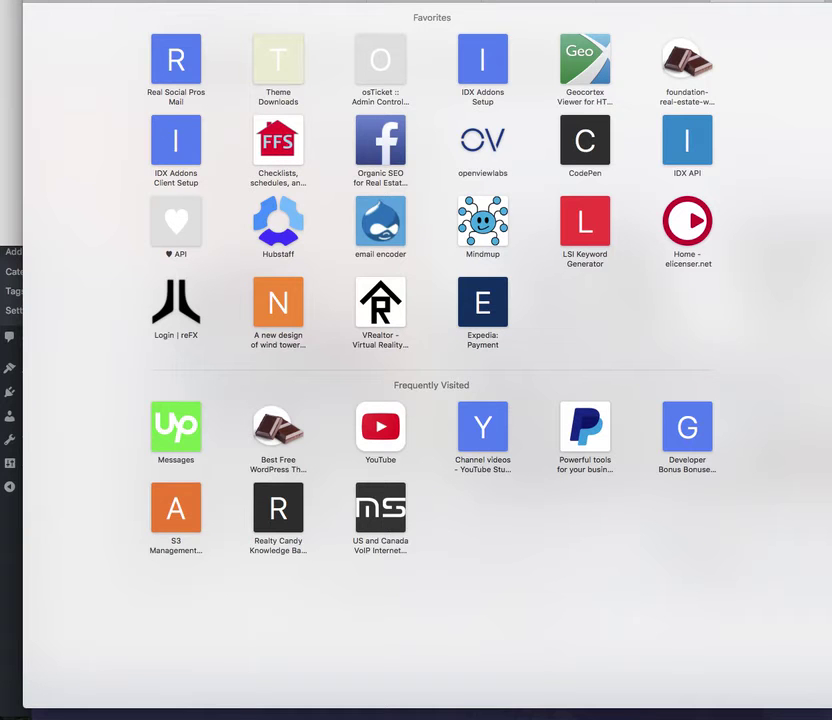
{"action": "mouse_move", "coordinate": [350, 4]}
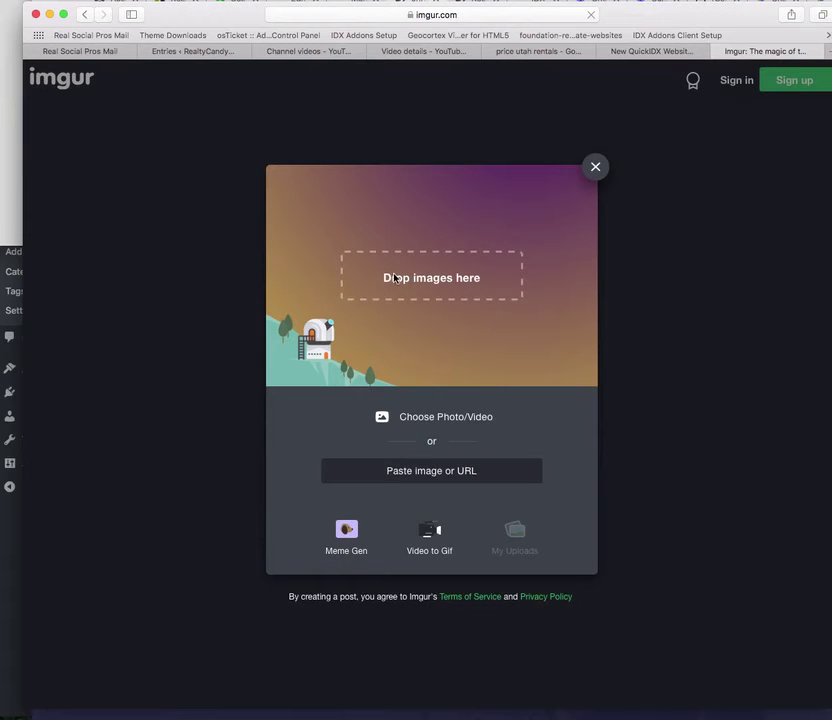
- Upload the 184 KB agent portrait JPEG from the TempStuff folder to Imgur
{"action": "left_click", "coordinate": [432, 422]}
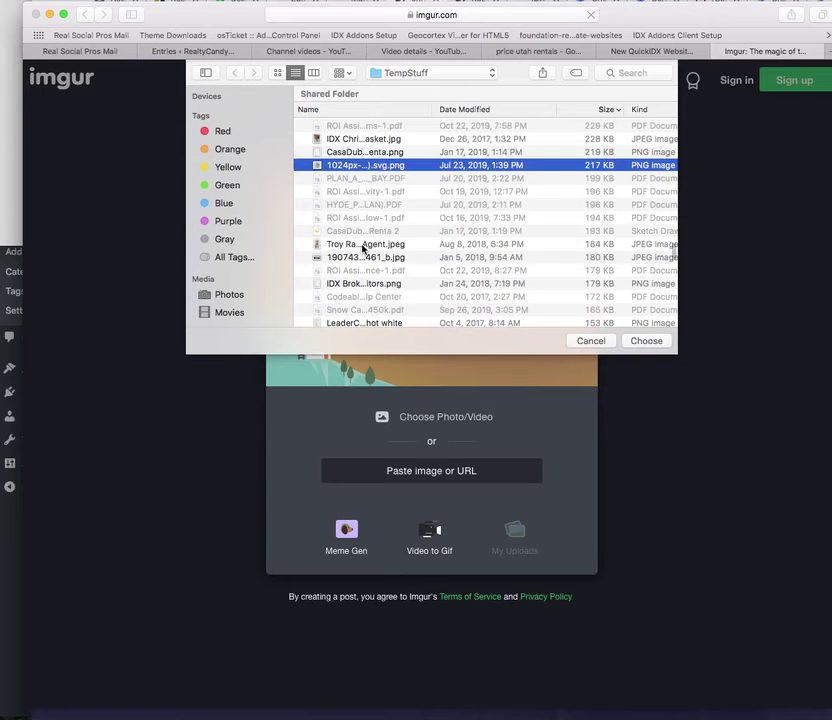
{"action": "left_click", "coordinate": [362, 245]}
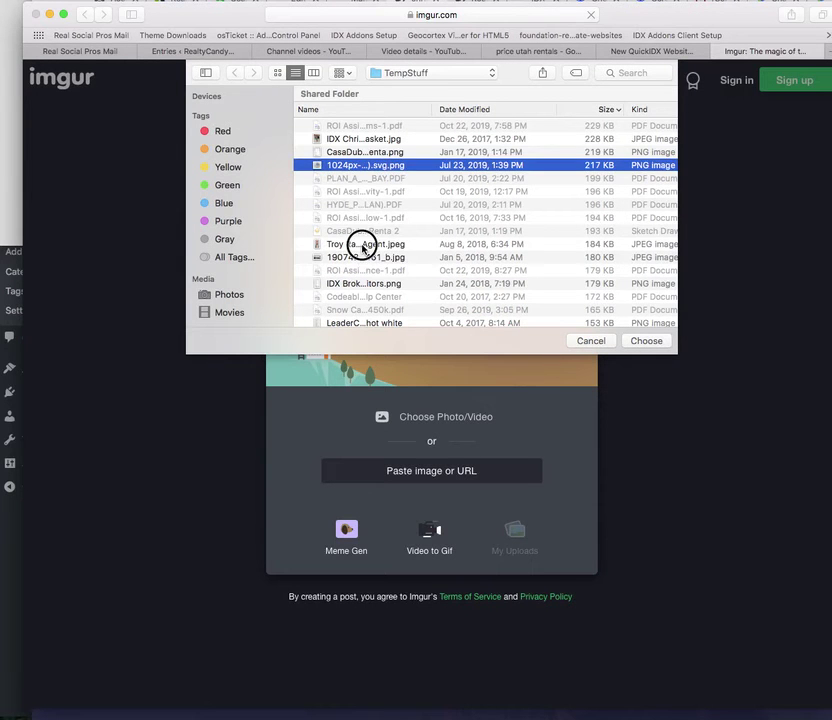
{"action": "left_click", "coordinate": [655, 344]}
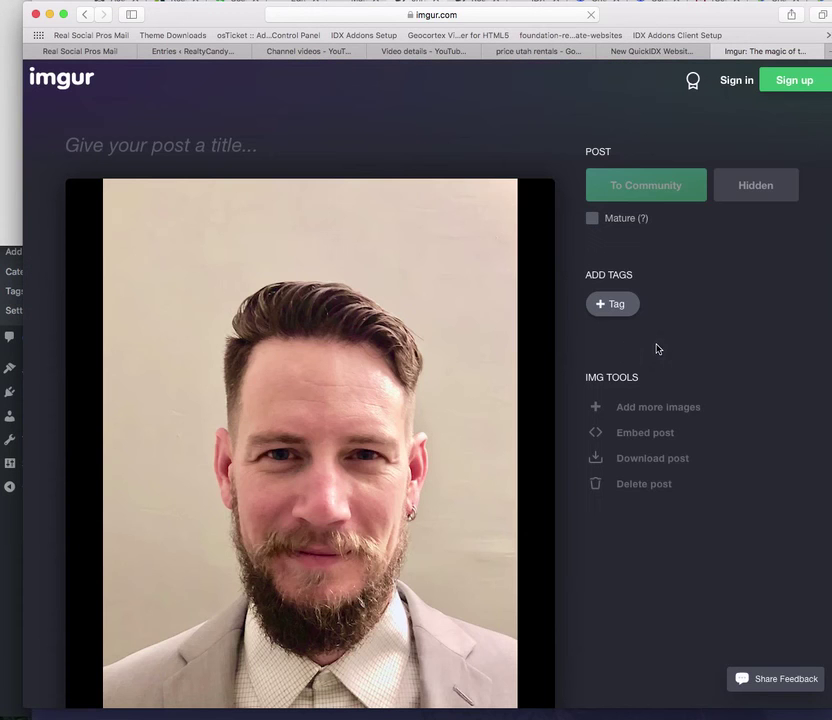
- Copy the image address of the uploaded portrait in the Imgur post
{"action": "scroll", "coordinate": [357, 405], "scroll_direction": "down", "scroll_amount": 3}
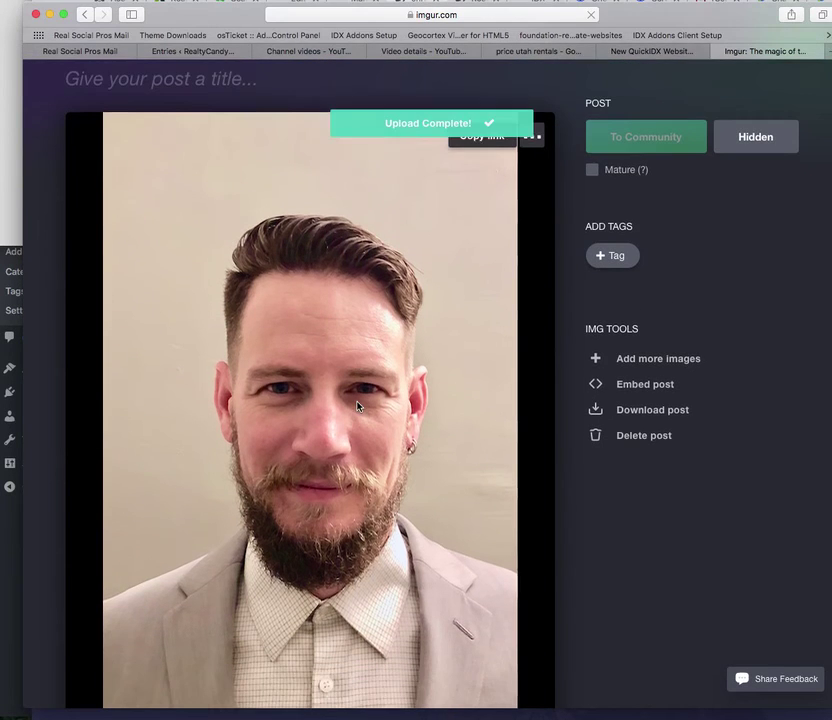
{"action": "right_click", "coordinate": [305, 388]}
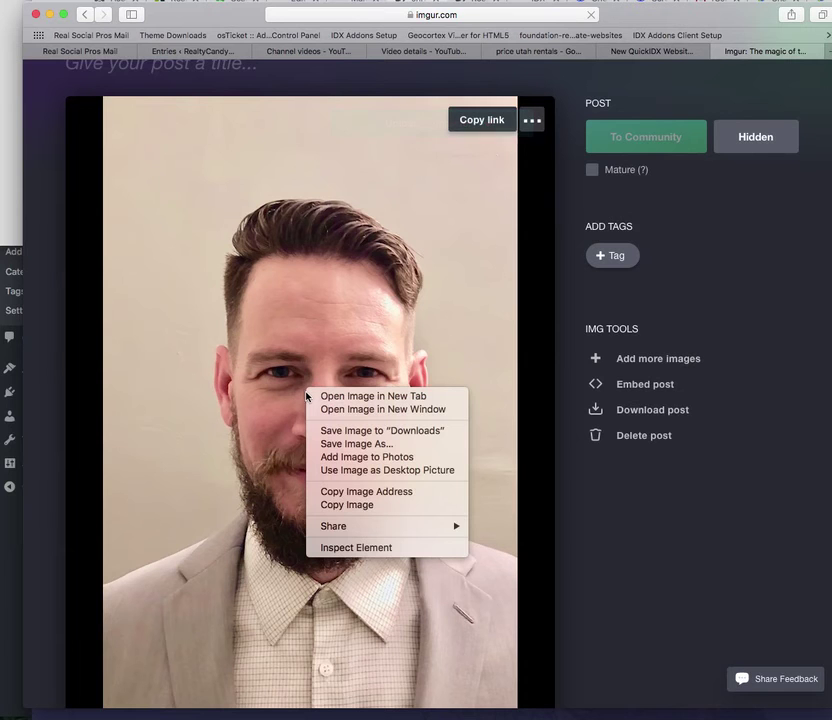
{"action": "left_click", "coordinate": [355, 494]}
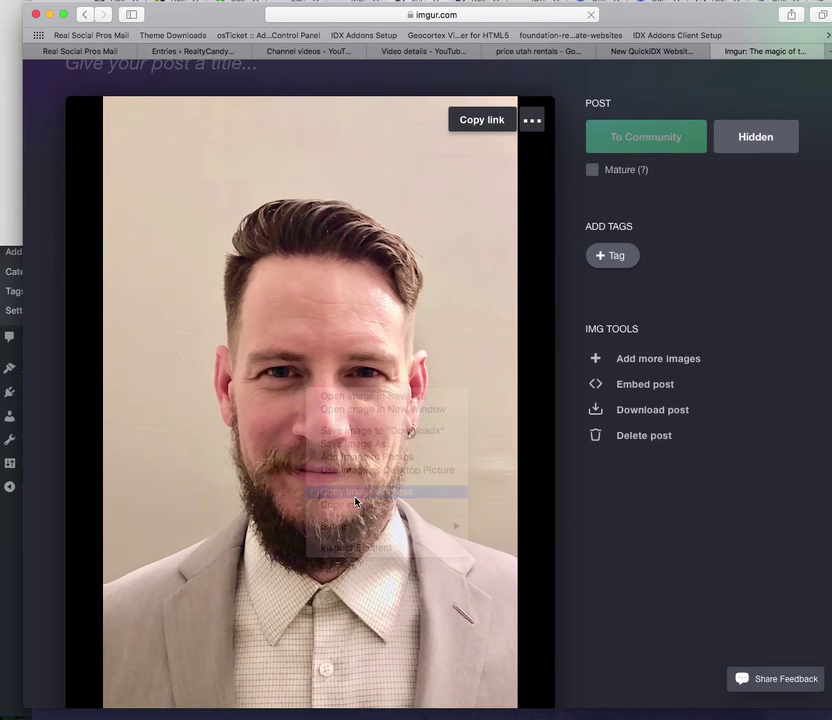
- Switch to Chrome's IDX Broker saved link edit page and replace the entire sub-header content with the line "imgur test"
{"action": "key", "text": "super+Tab"}
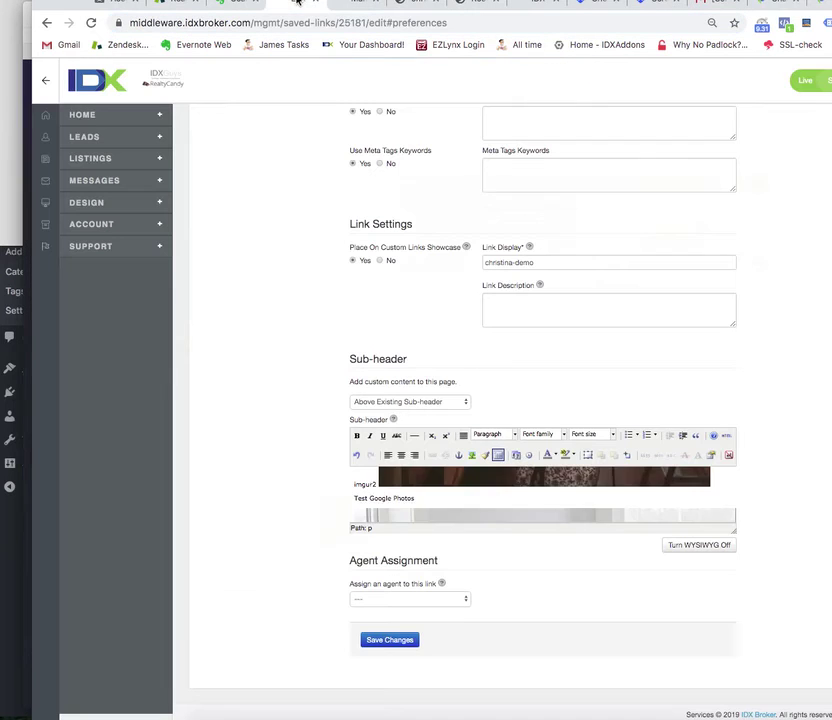
{"action": "left_click", "coordinate": [300, 6]}
{"action": "left_click", "coordinate": [576, 483]}
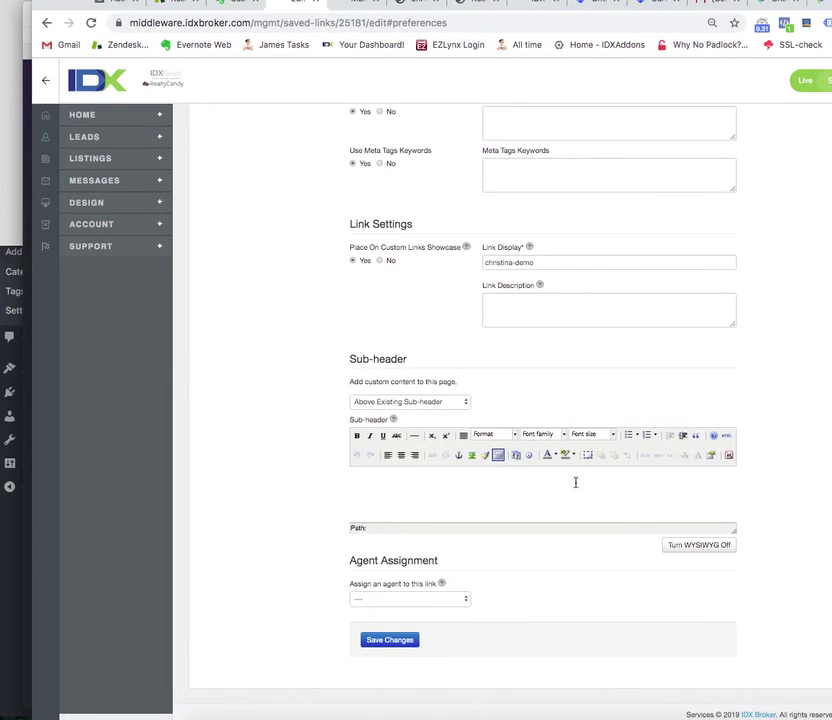
{"action": "key", "text": "super+v"}
{"action": "scroll", "coordinate": [576, 483], "scroll_direction": "down", "scroll_amount": 5}
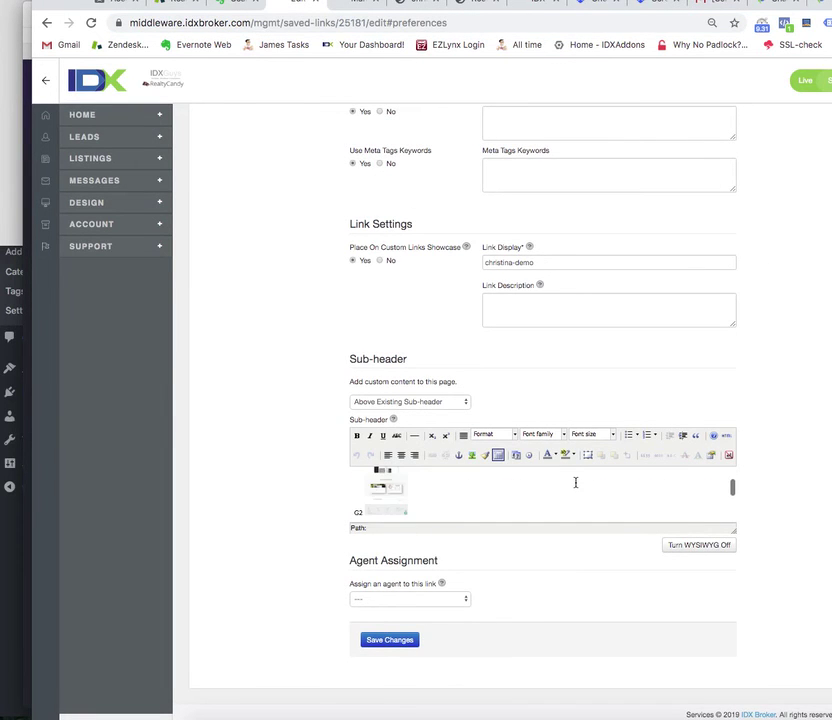
{"action": "scroll", "coordinate": [576, 483], "scroll_direction": "down", "scroll_amount": 5}
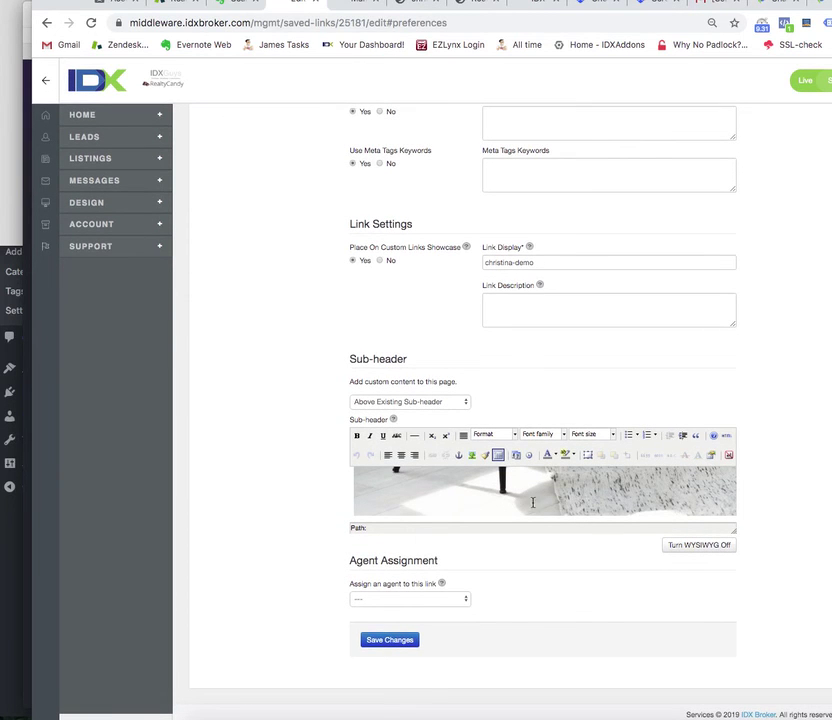
{"action": "left_click", "coordinate": [525, 514]}
{"action": "key", "text": "super+a"}
{"action": "key", "text": "BackSpace"}
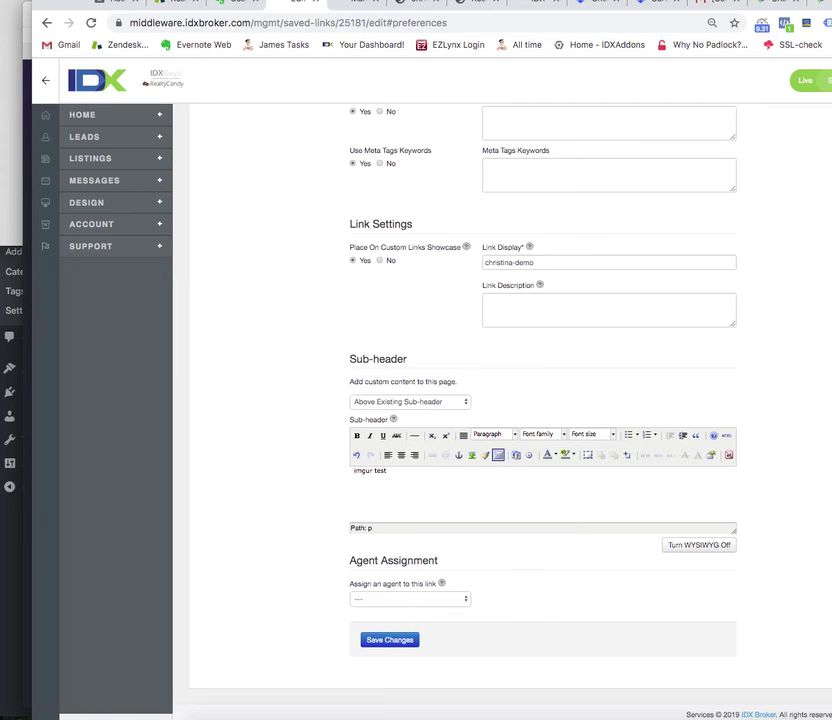
- Insert an image from the copied Imgur address below "imgur test", without a description, and save the saved link's changes
{"action": "left_click", "coordinate": [471, 459]}
{"action": "key", "text": "ctrl+v"}
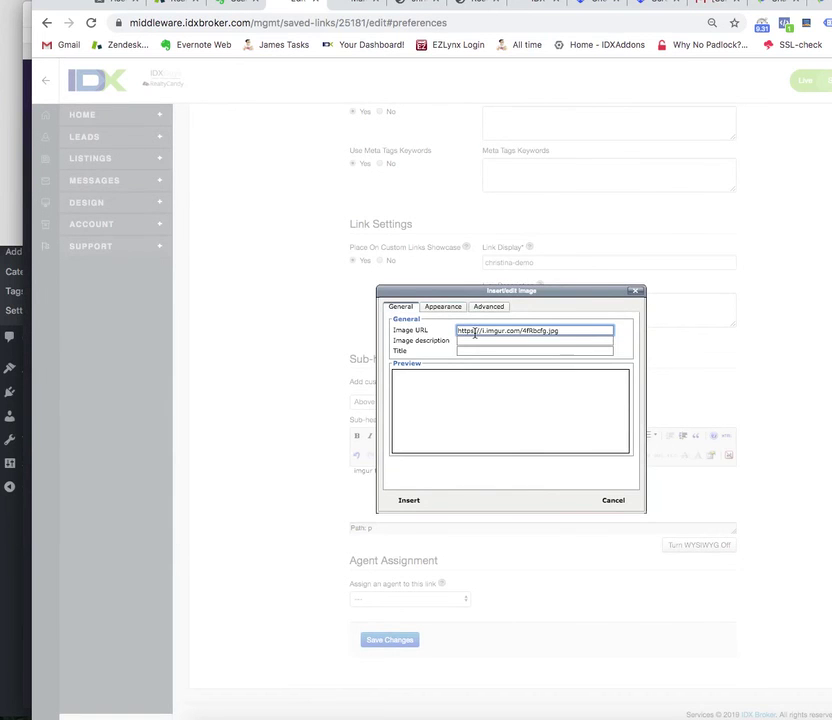
{"action": "left_click", "coordinate": [408, 499]}
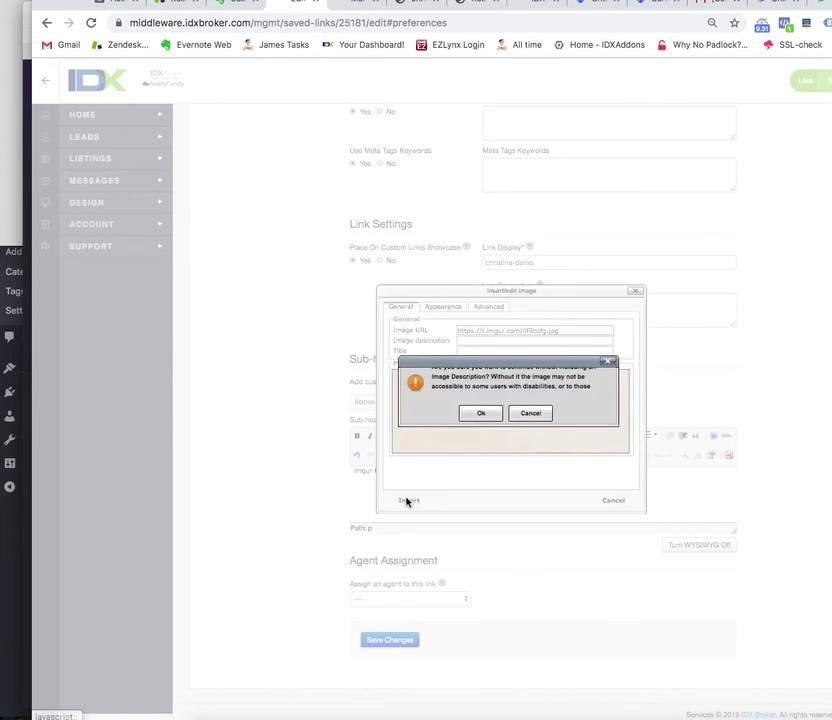
{"action": "left_click", "coordinate": [480, 415]}
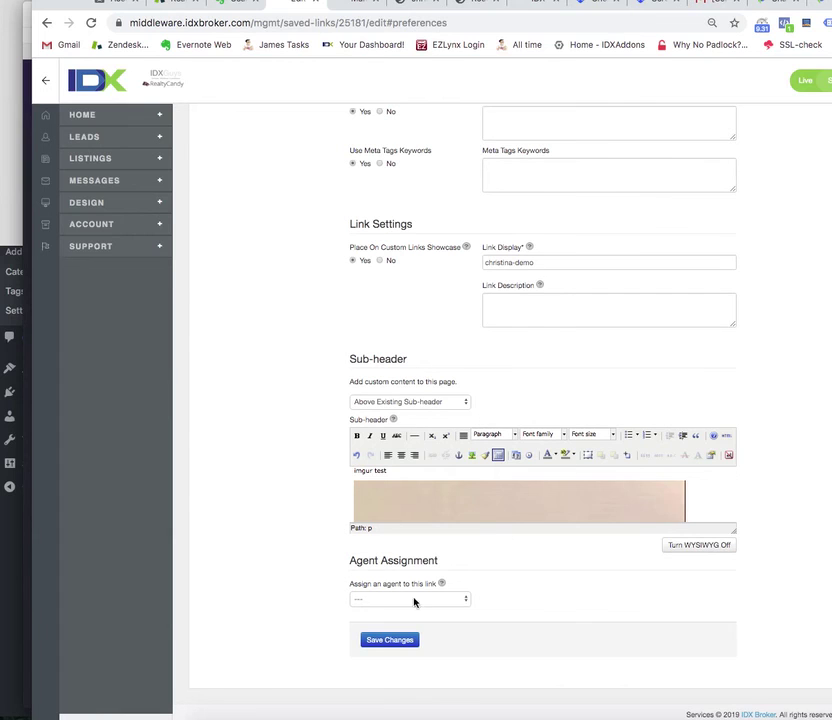
{"action": "left_click", "coordinate": [385, 640]}
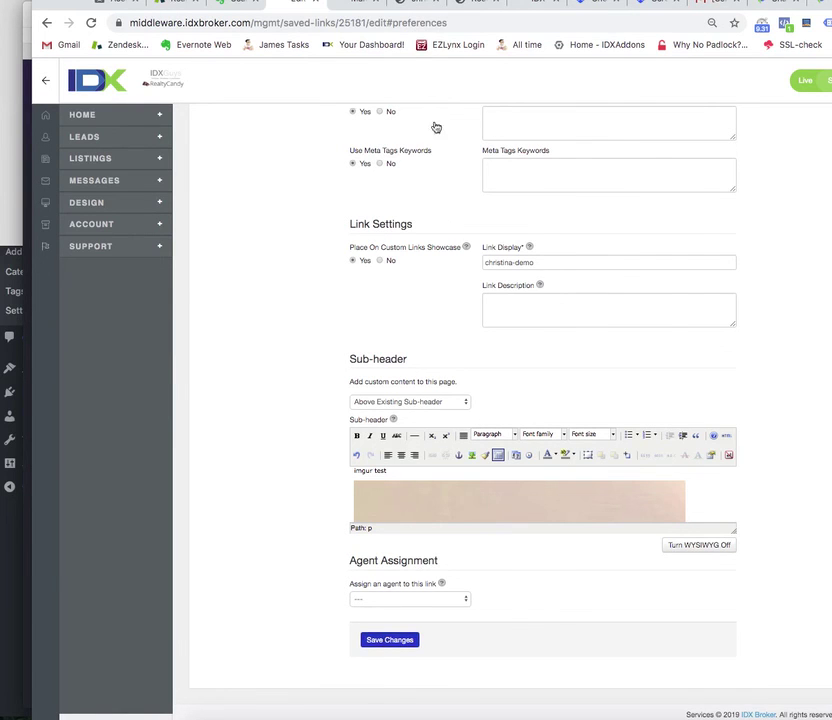